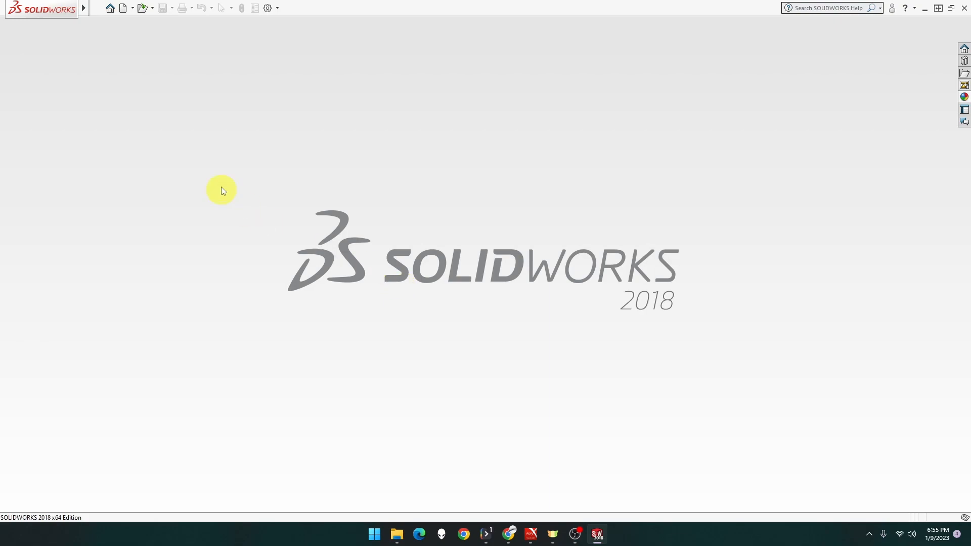
# Step: Create a part from the Part MMGS template and start a sketch on the Front Plane
pyautogui.click(109, 9)
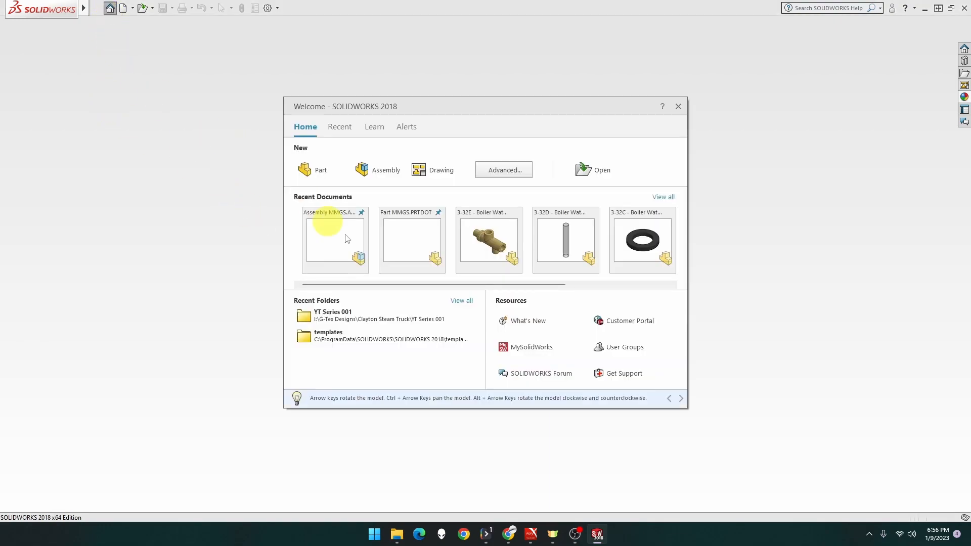
pyautogui.click(408, 237)
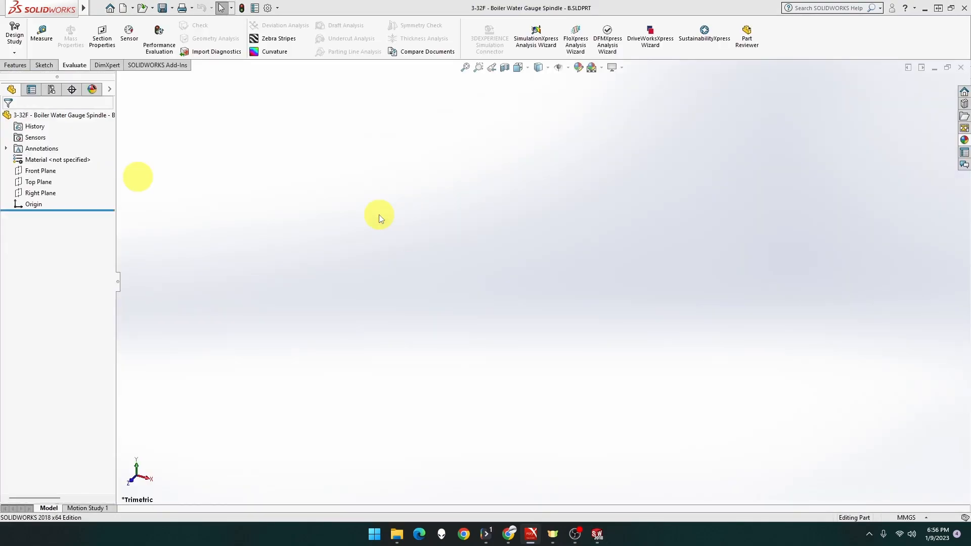
pyautogui.click(43, 172)
pyautogui.click(51, 158)
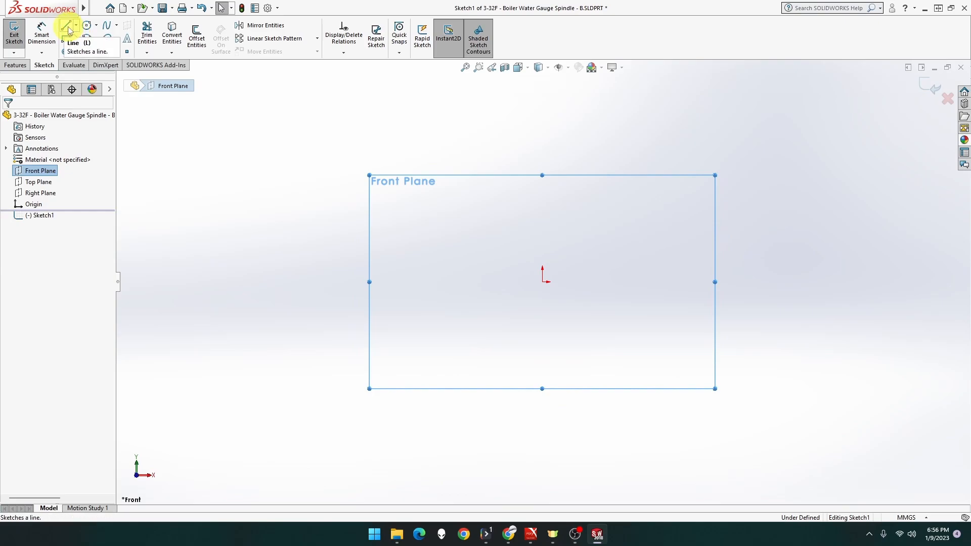
# Step: Sketch a closed spindle half-profile about 87 mm tall from the origin, with a straight stem above a wider collar and tapered tip
pyautogui.click(67, 28)
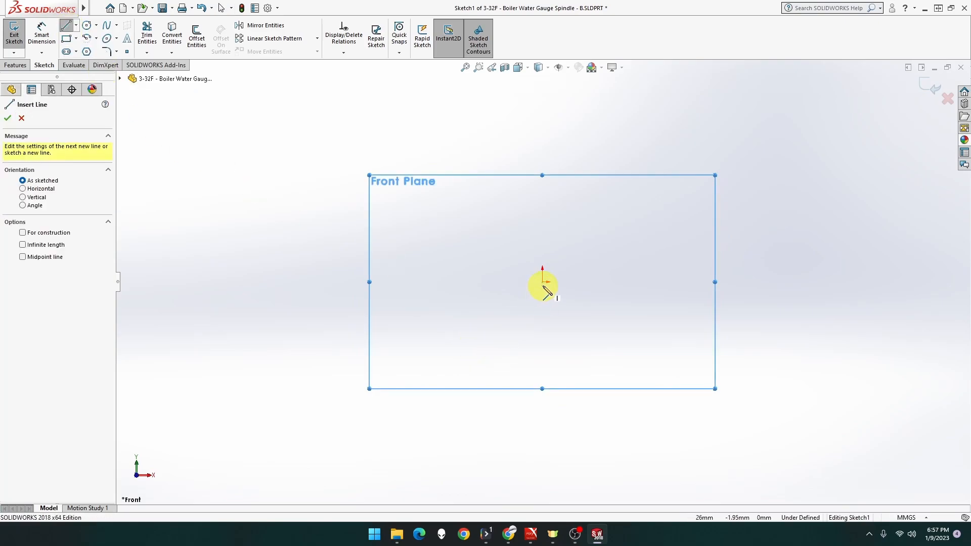
pyautogui.click(543, 282)
pyautogui.click(520, 281)
pyautogui.click(487, 254)
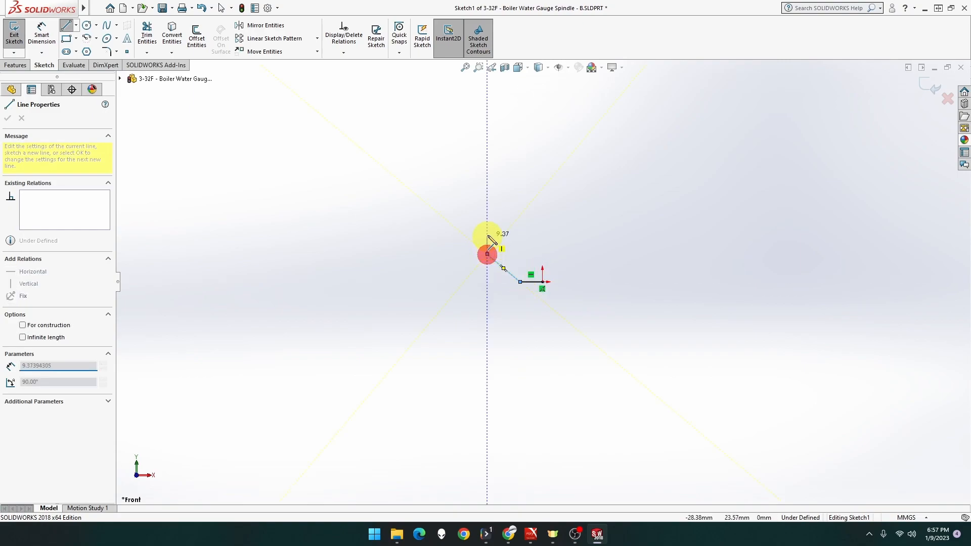
pyautogui.click(487, 222)
pyautogui.click(513, 222)
pyautogui.click(513, 112)
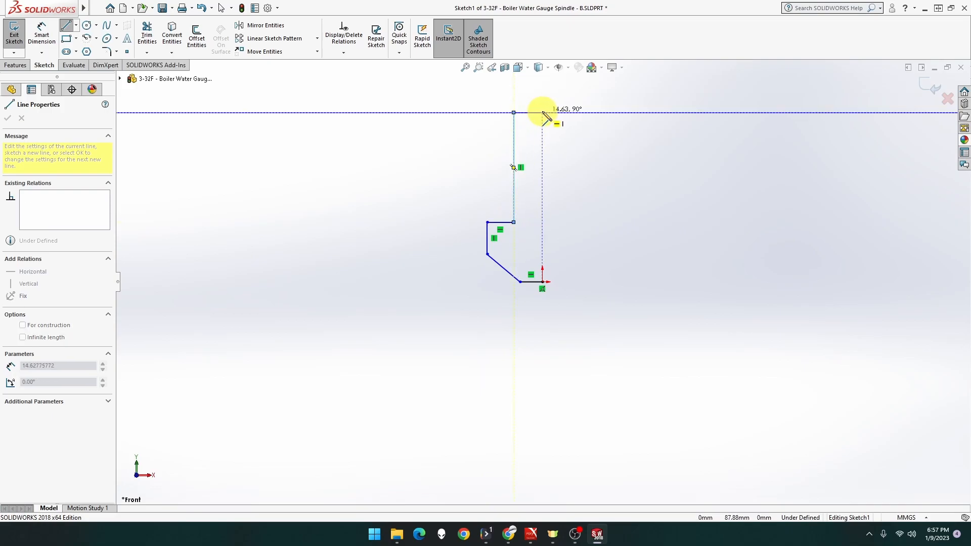
pyautogui.click(542, 112)
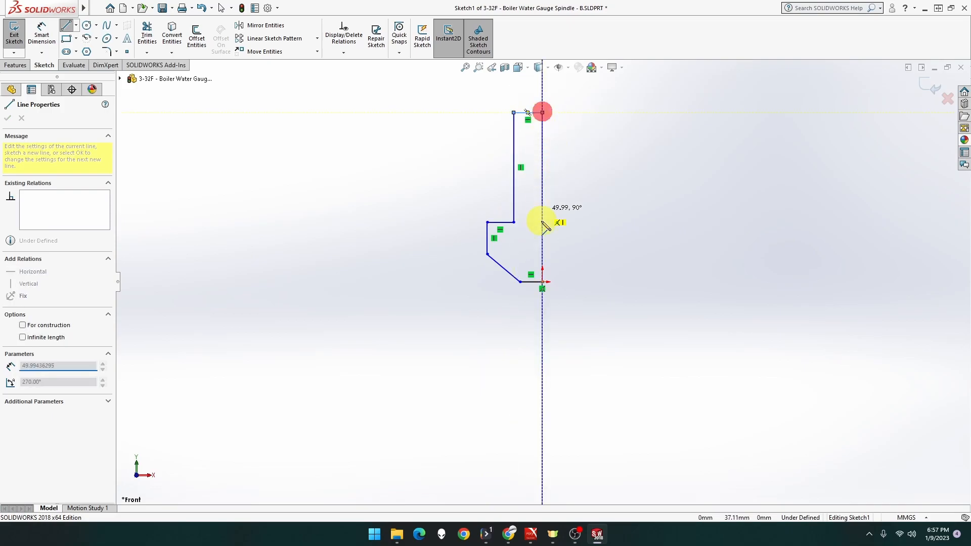
pyautogui.click(542, 282)
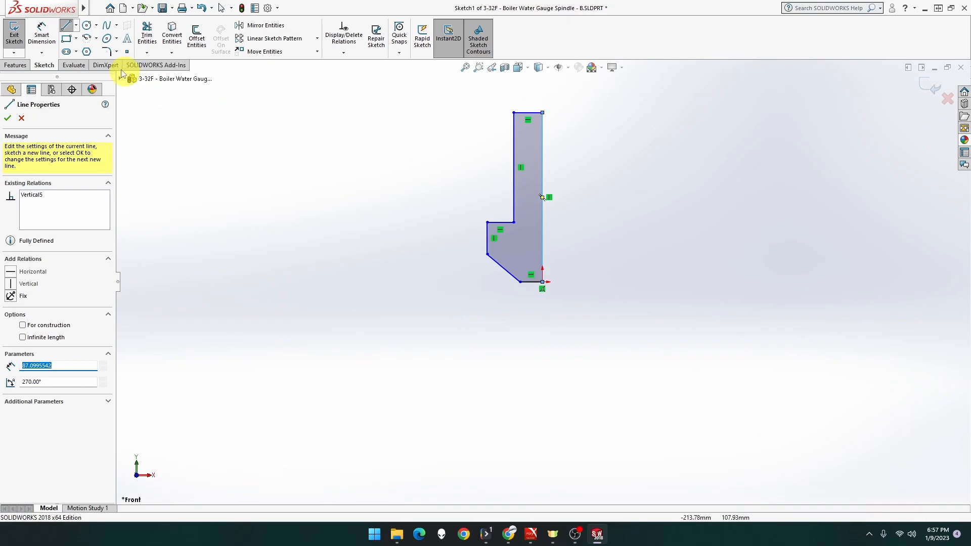
# Step: Dimension the profile's bottom edge as 1 mm and the collar's vertical outer edge as 2 mm
pyautogui.click(44, 41)
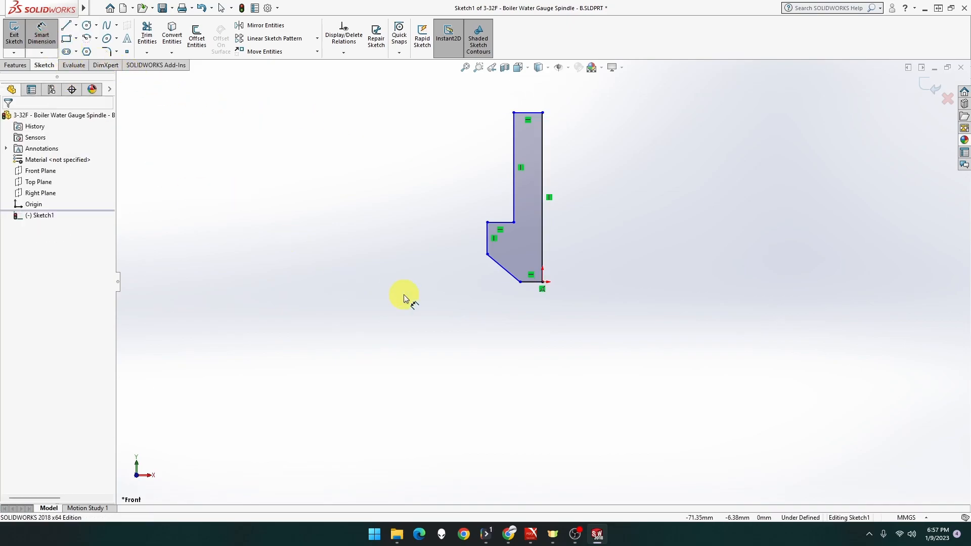
pyautogui.click(529, 282)
pyautogui.click(529, 348)
pyautogui.write('1')
pyautogui.press('Return')
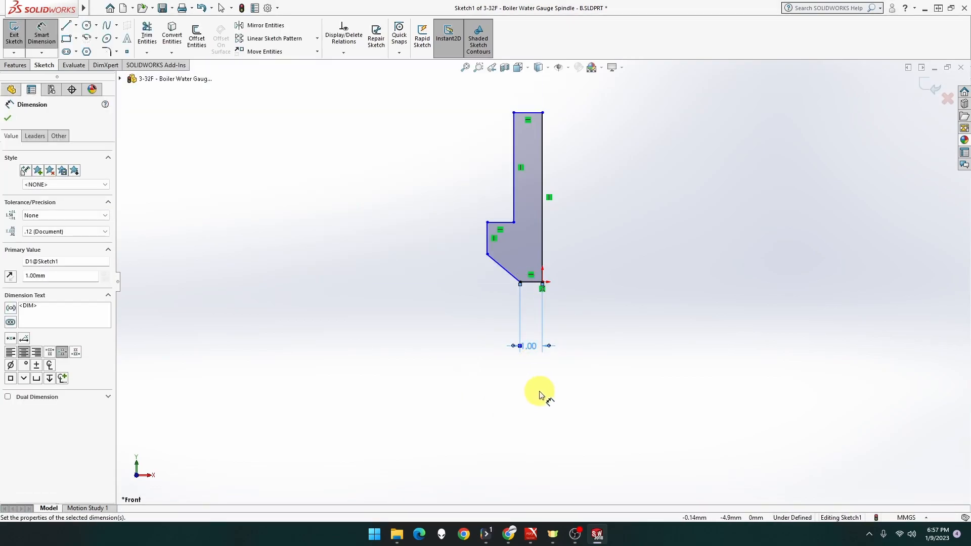
pyautogui.click(487, 241)
pyautogui.click(423, 241)
pyautogui.write('2')
pyautogui.press('Return')
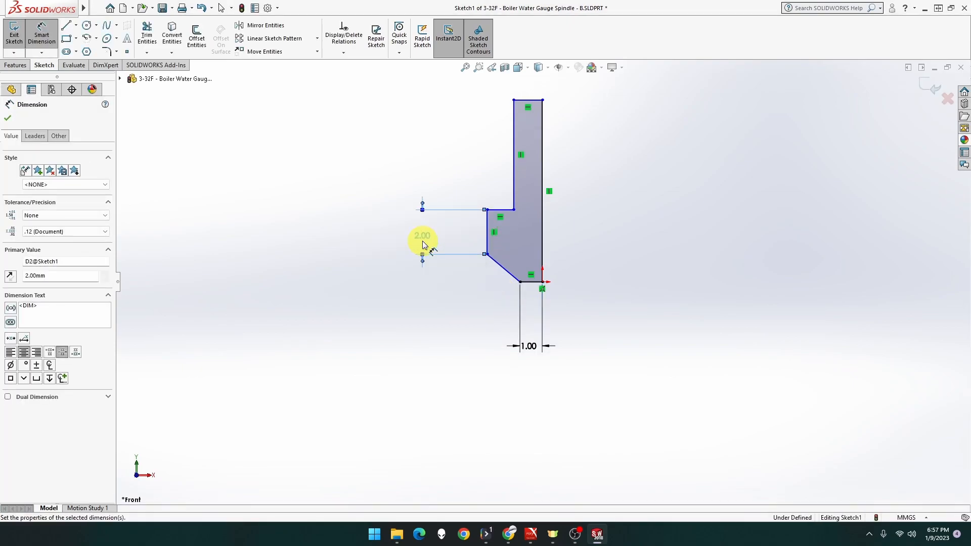
# Step: Dimension the overall height from the stem's top corner to the origin as 35+3+2 mm
pyautogui.click(542, 100)
pyautogui.click(542, 282)
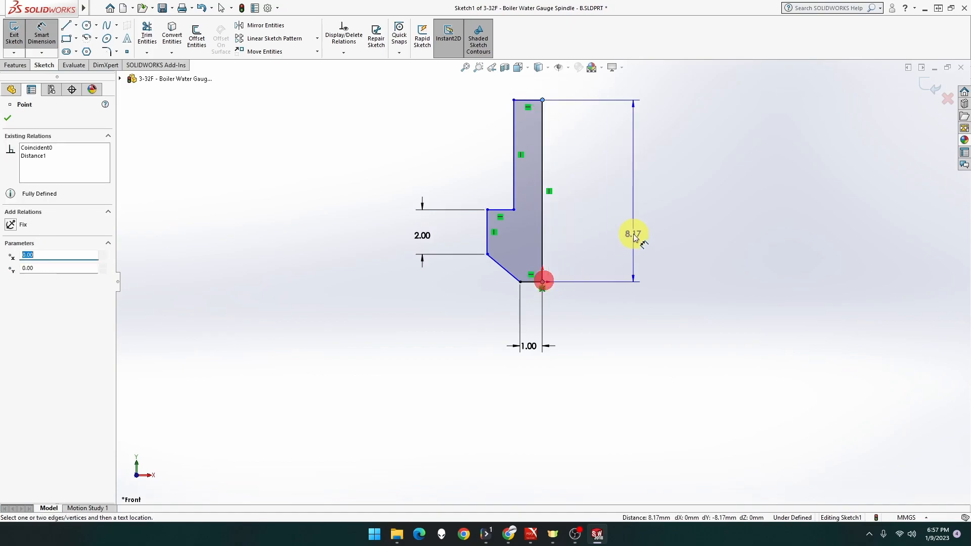
pyautogui.click(654, 222)
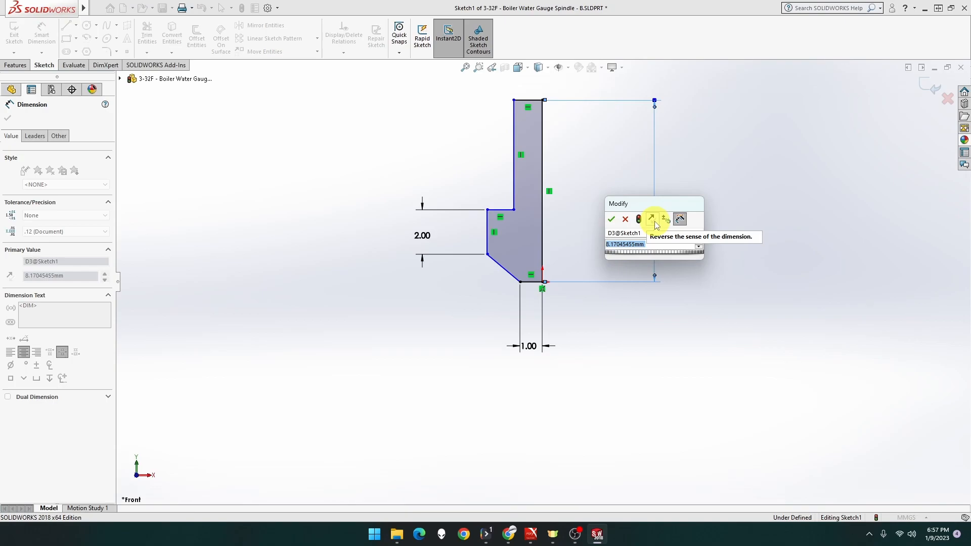
pyautogui.write('35+3+2')
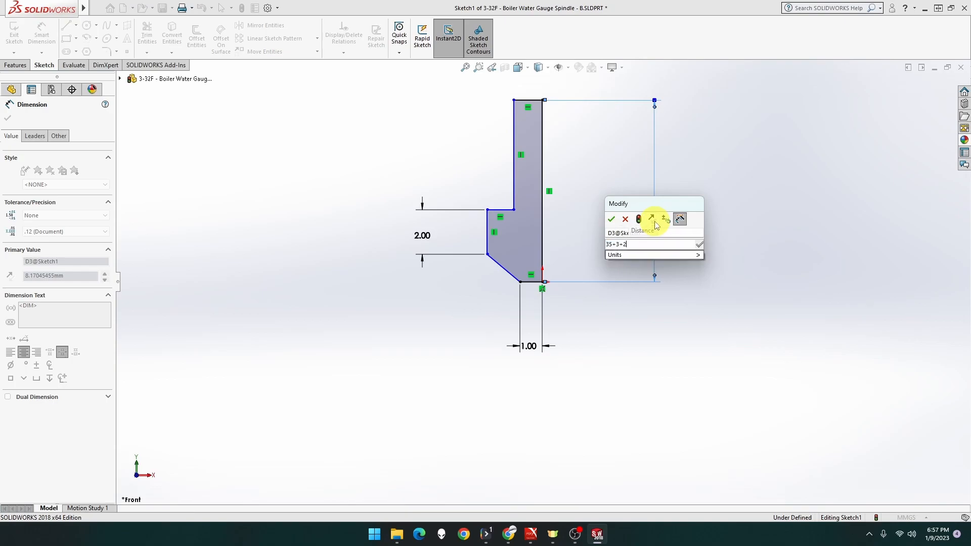
pyautogui.press('Return')
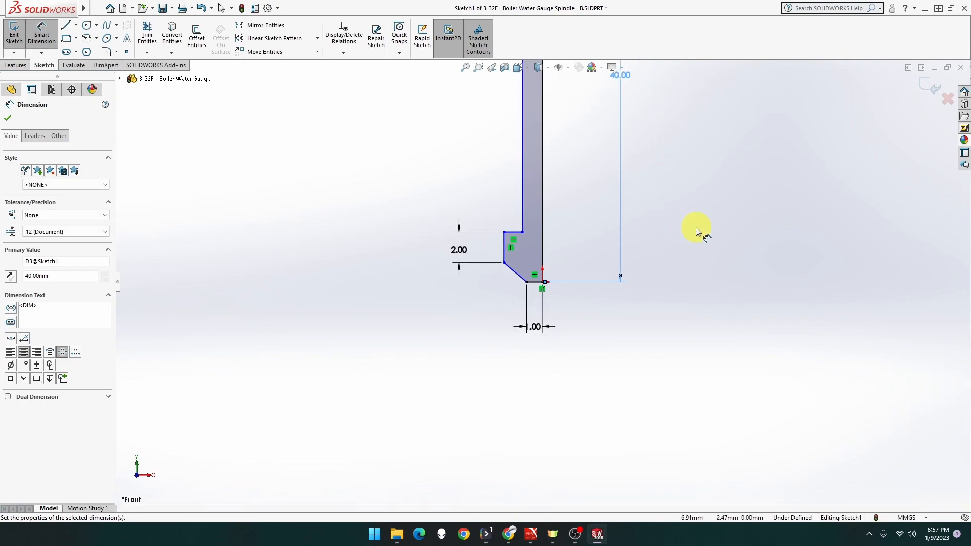
# Step: Dimension the stem's top edge as 2.5 mm
pyautogui.click(464, 67)
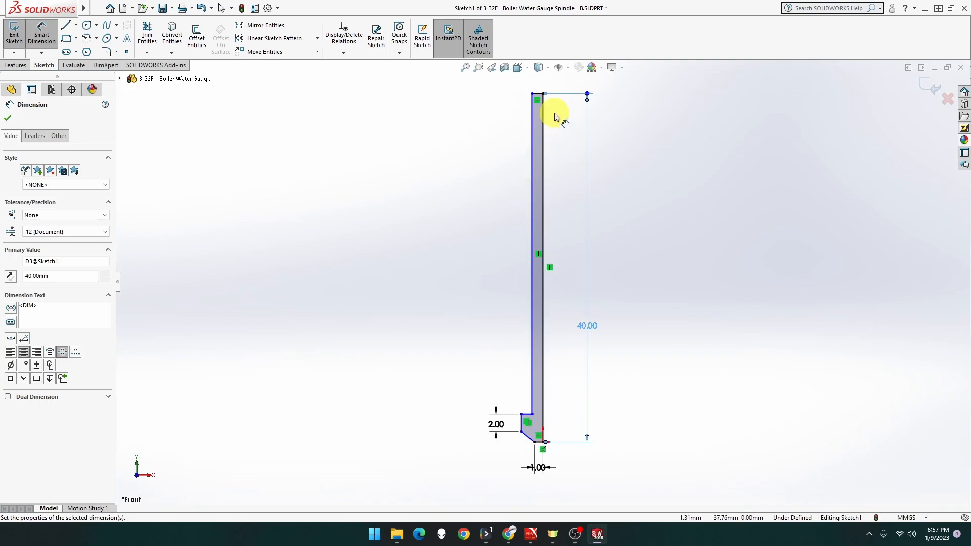
pyautogui.click(538, 93)
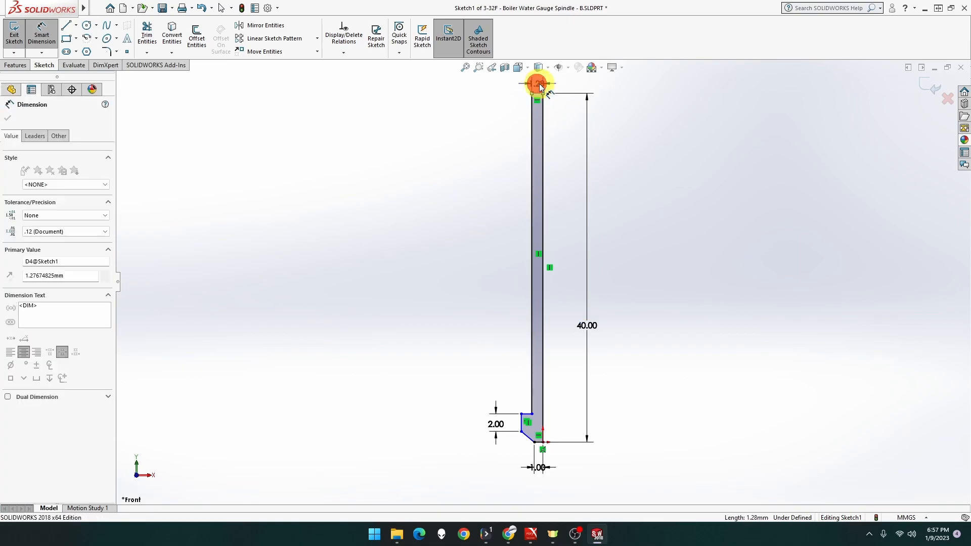
pyautogui.click(538, 87)
pyautogui.write('2.5')
pyautogui.press('Return')
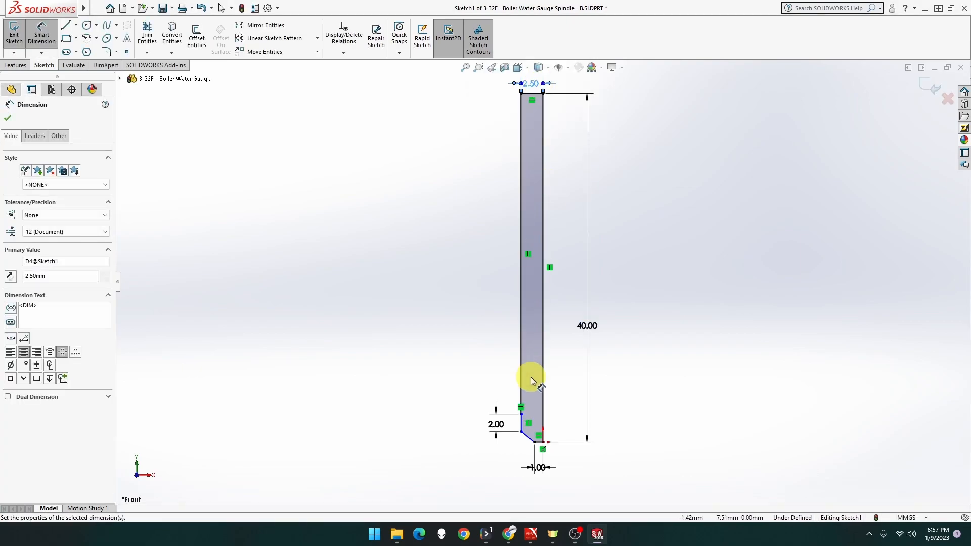
pyautogui.press('Escape')
# Step: Pull the collar's outer corner outward past the stem and dimension the tapered tip's height as 3 mm
pyautogui.moveTo(522, 432); pyautogui.dragTo(499, 456)
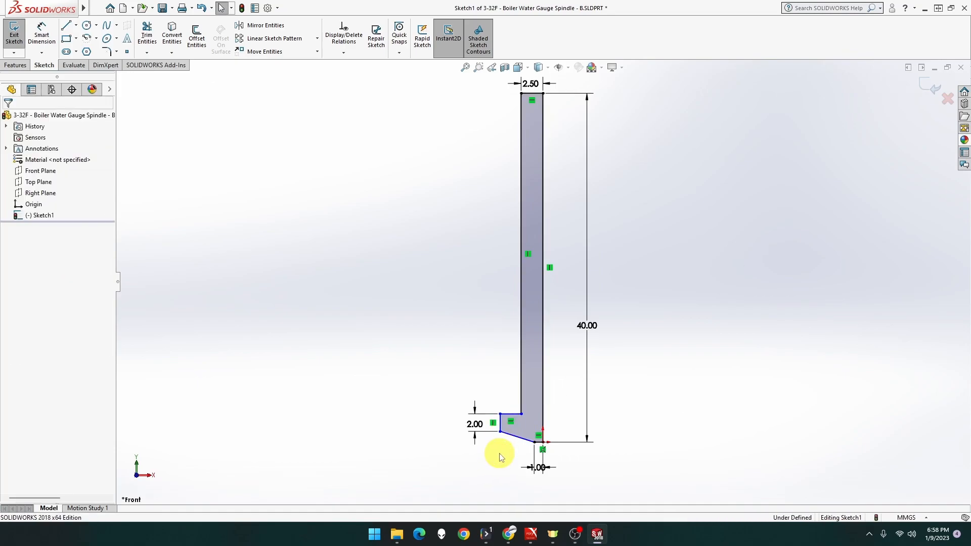
pyautogui.scroll(-3, 514, 451)
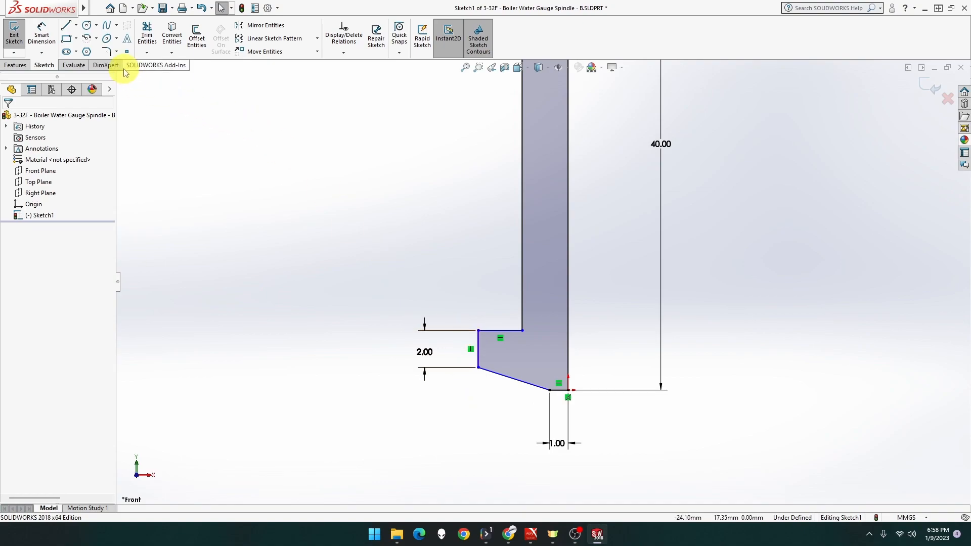
pyautogui.click(41, 34)
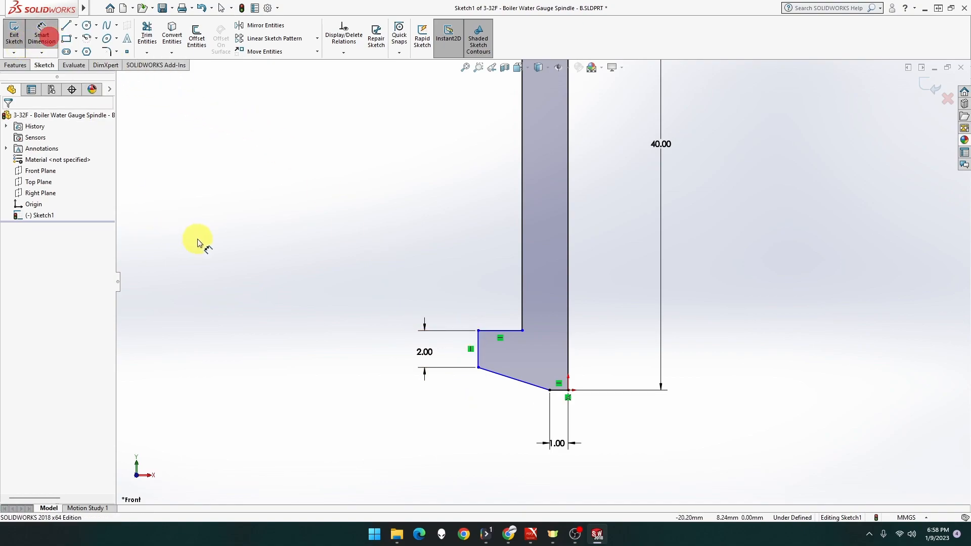
pyautogui.click(478, 369)
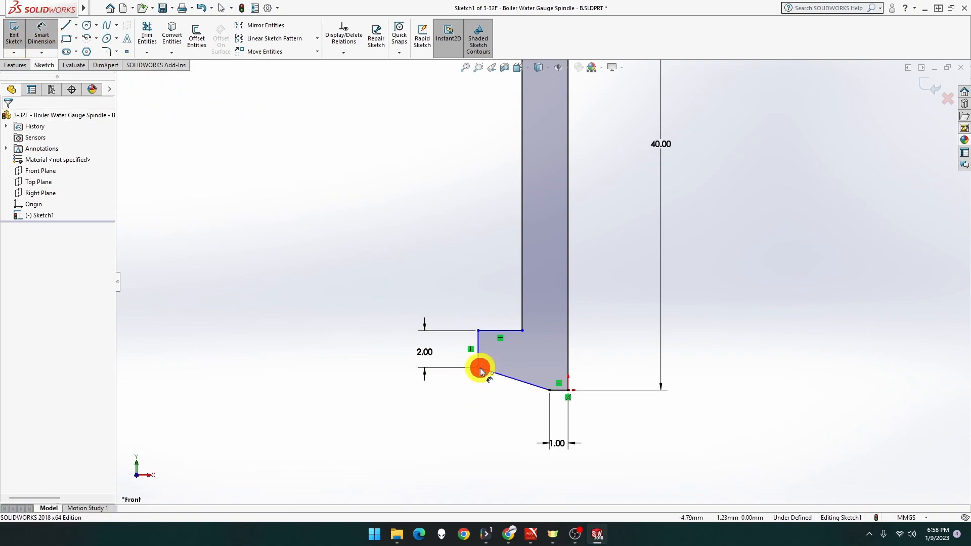
pyautogui.click(550, 390)
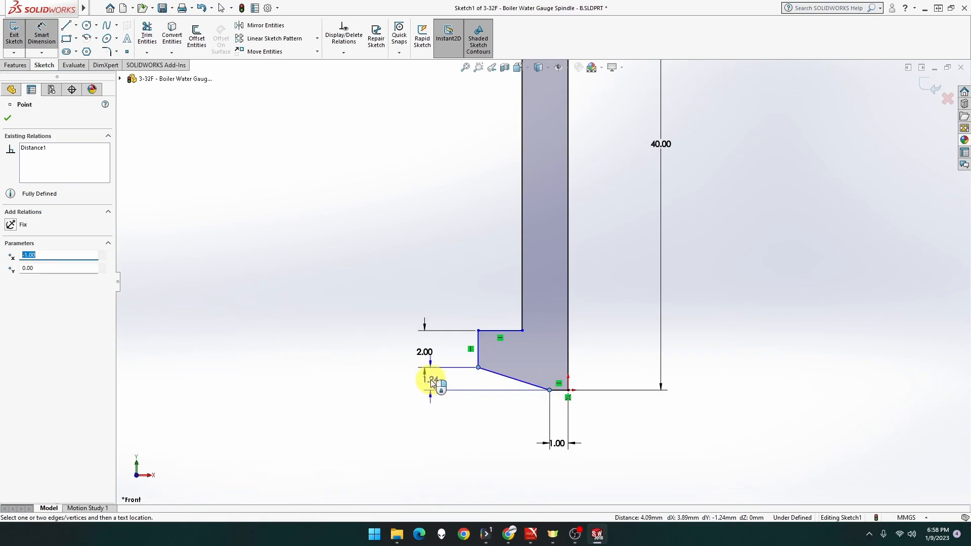
pyautogui.click(430, 381)
pyautogui.write('3')
pyautogui.press('Return')
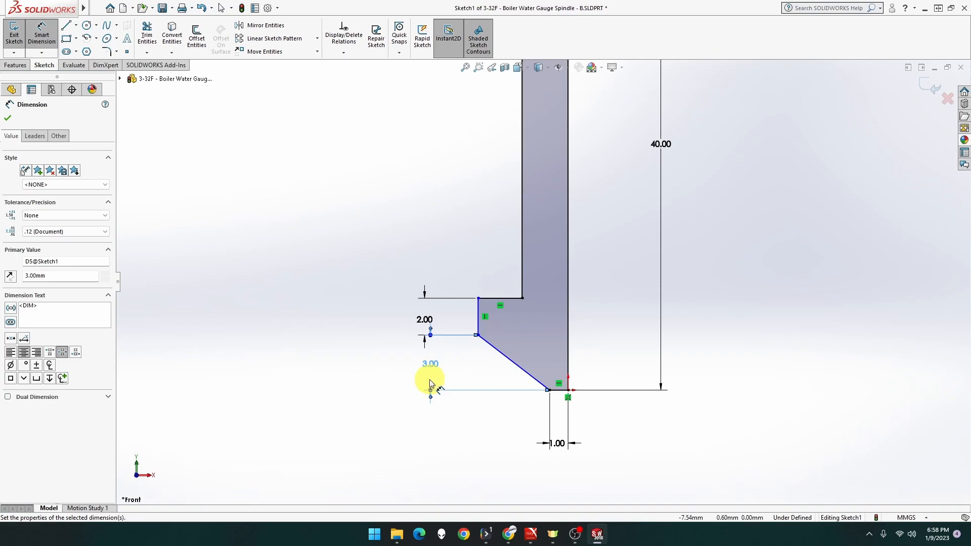
# Step: Dimension the horizontal distance from the collar's outer corner to the origin as 9.5/2 mm
pyautogui.click(480, 338)
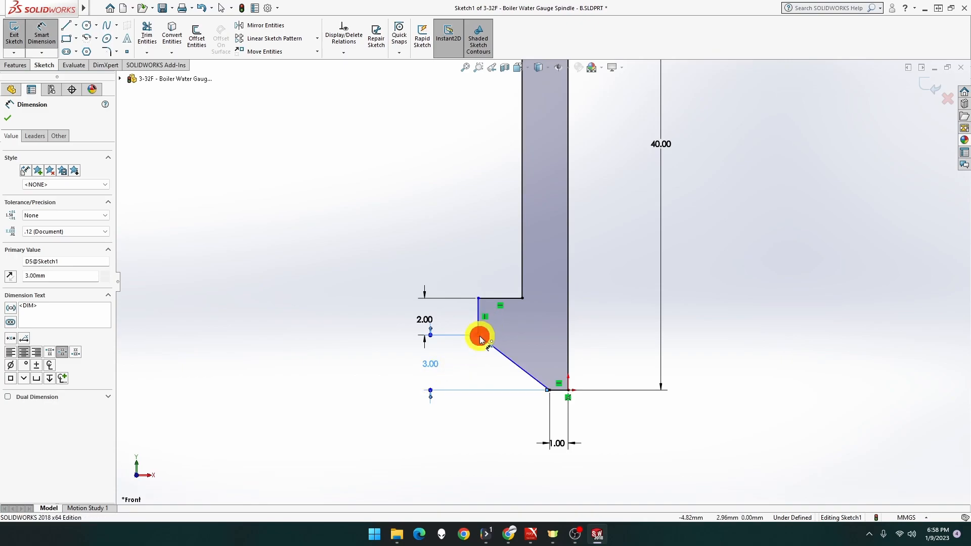
pyautogui.click(569, 390)
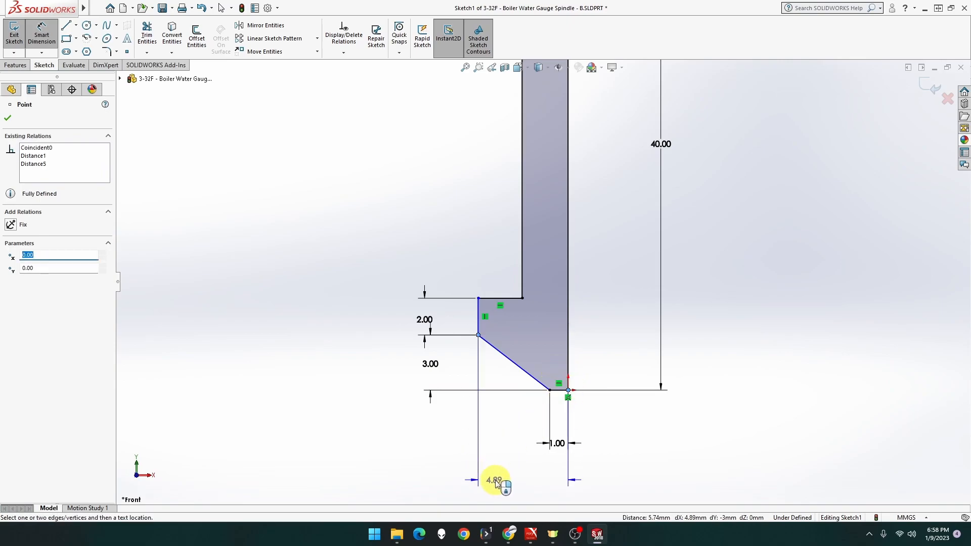
pyautogui.click(517, 482)
pyautogui.write('9.5/2')
pyautogui.press('Return')
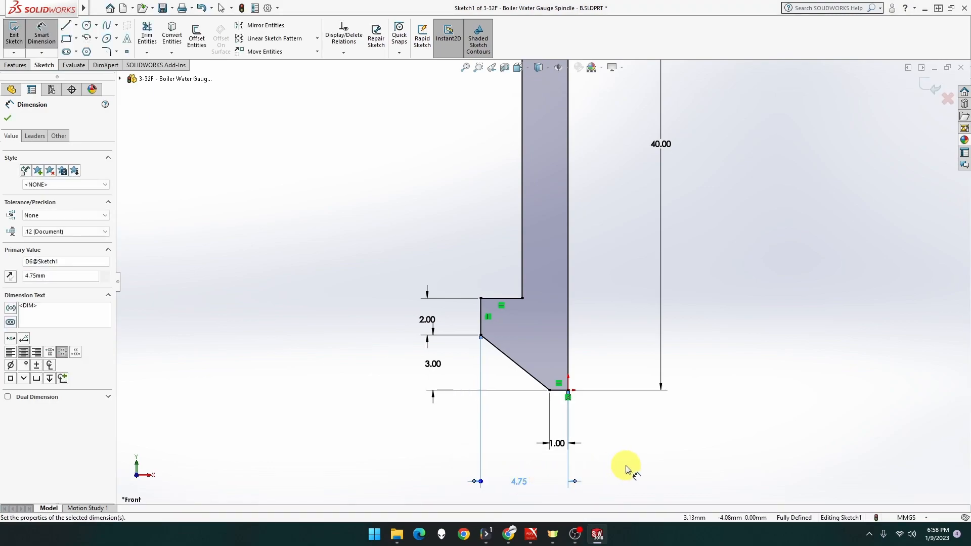
pyautogui.scroll(5, 596, 434)
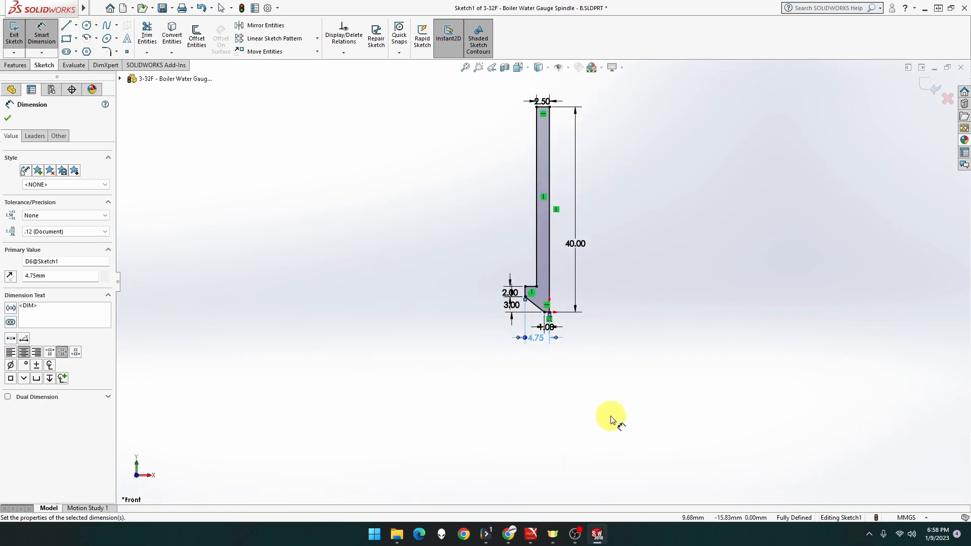
pyautogui.click(599, 286)
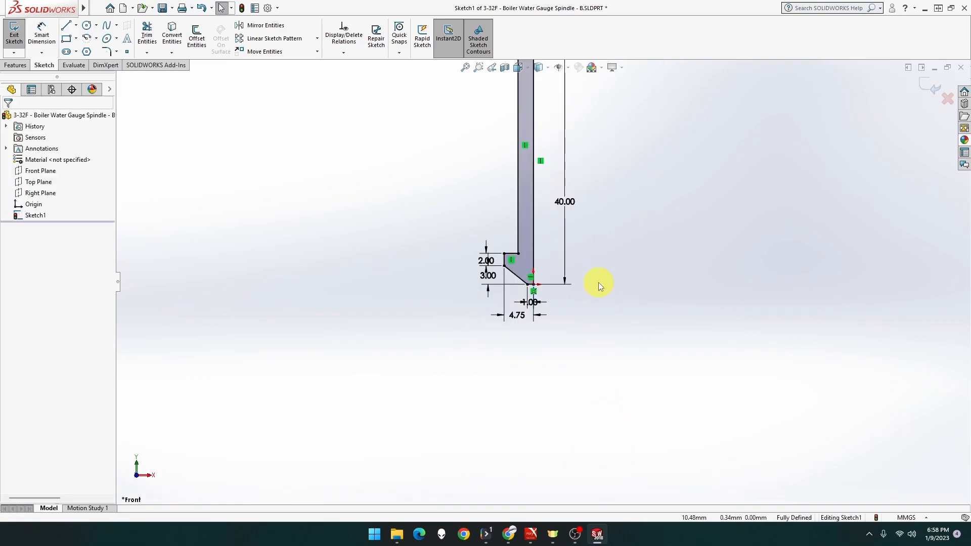
# Step: Move the collar's 2 mm and the taper's 3 mm dimension texts farther away from the profile
pyautogui.click(464, 68)
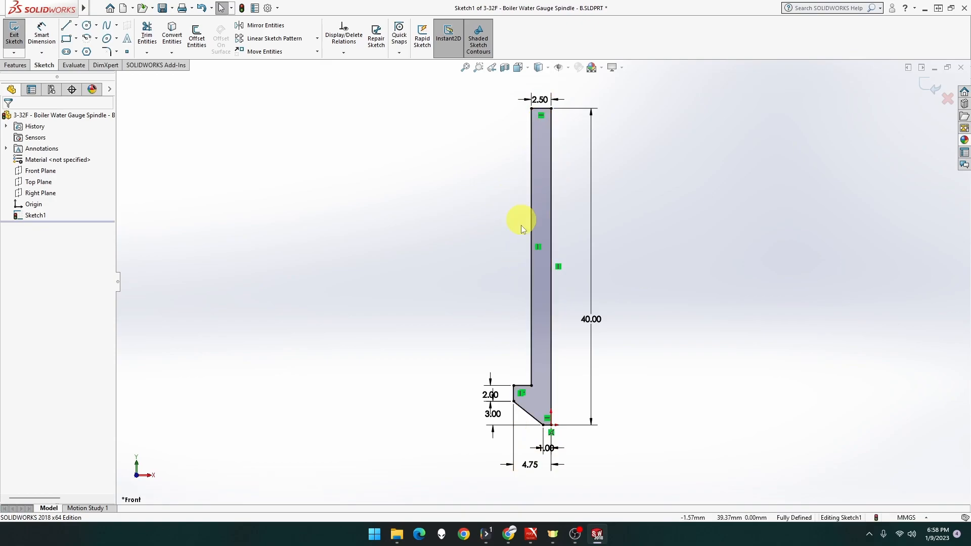
pyautogui.moveTo(505, 393); pyautogui.dragTo(468, 372)
pyautogui.moveTo(488, 416); pyautogui.dragTo(463, 443)
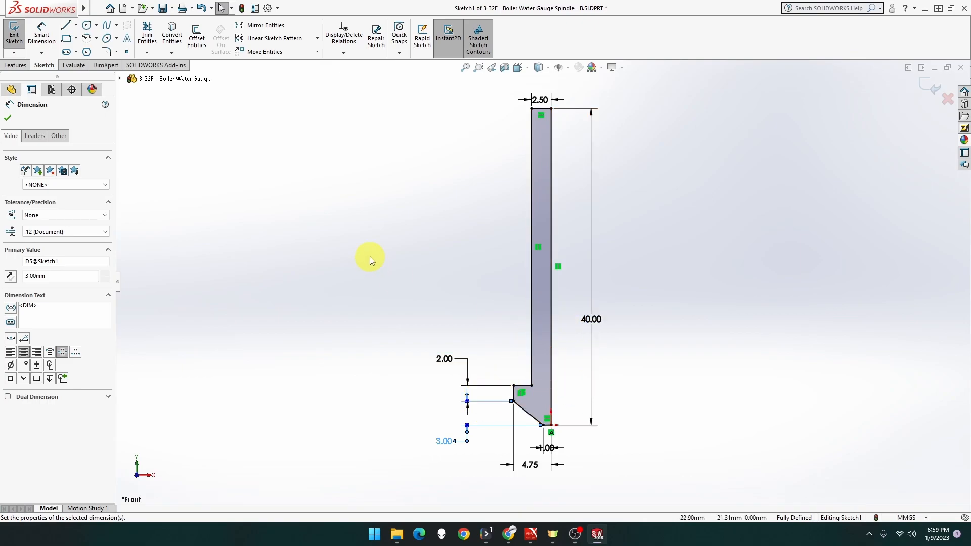
# Step: Revolve the profile 360 degrees about its long vertical edge through the origin
pyautogui.click(15, 65)
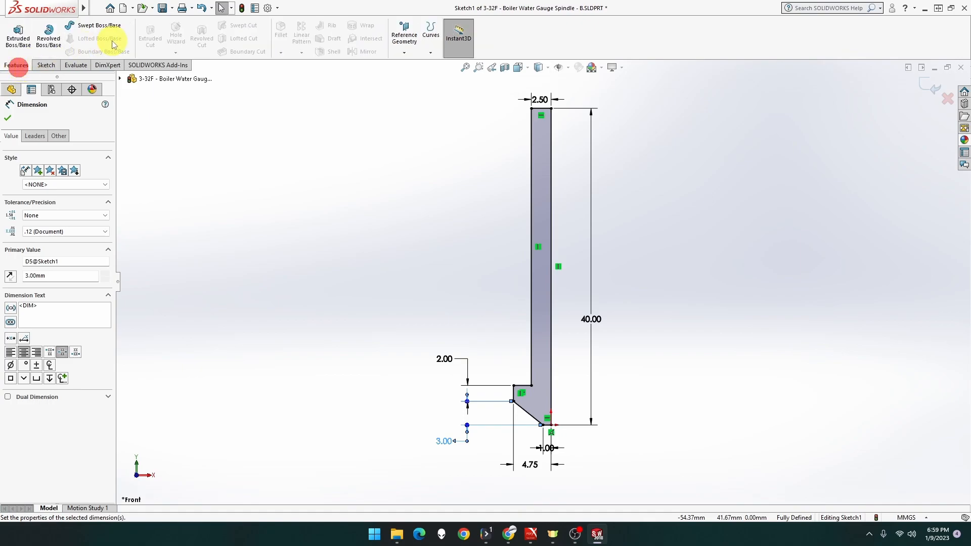
pyautogui.click(48, 36)
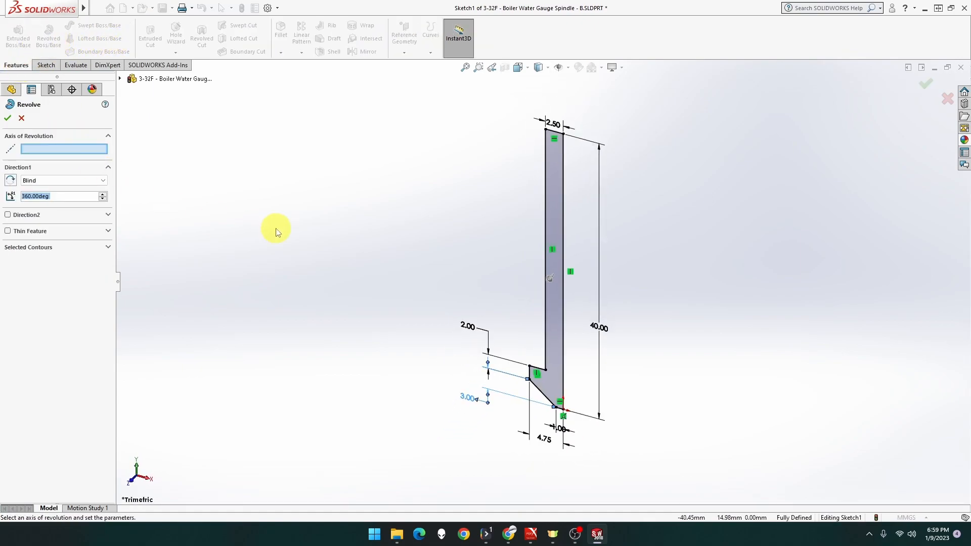
pyautogui.click(564, 227)
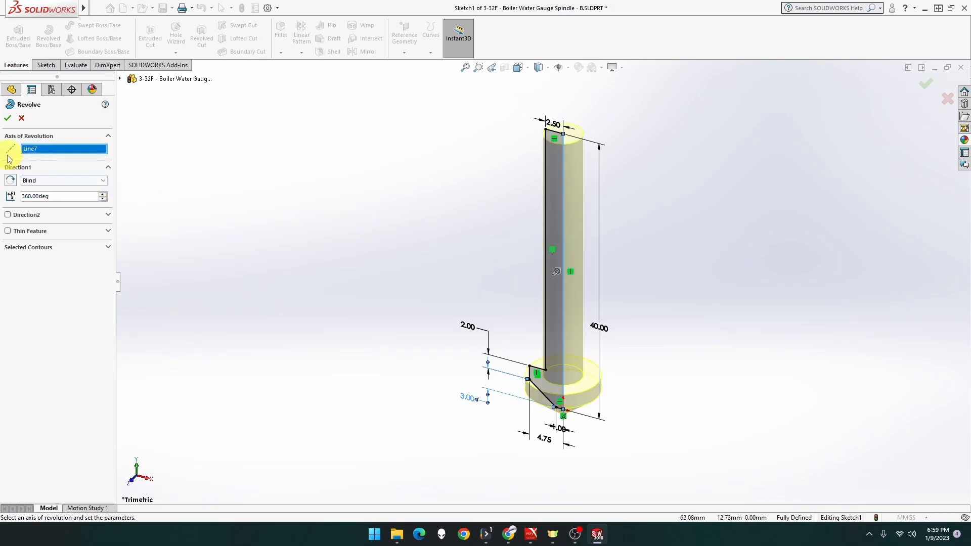
pyautogui.click(7, 118)
pyautogui.moveTo(485, 239); pyautogui.dragTo(506, 238, button='middle')
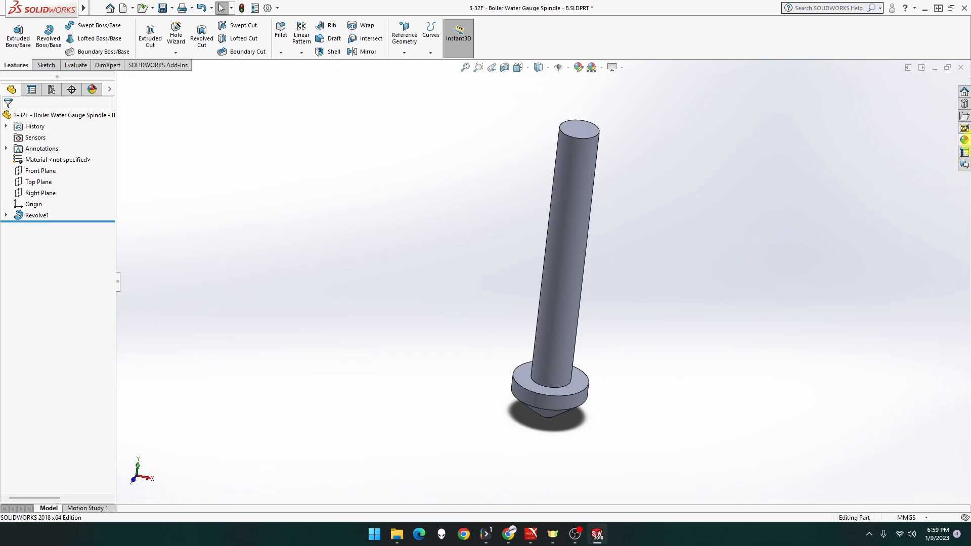
# Step: Browse the metal appearances and apply the brushed nickel coarse finish to the spindle
pyautogui.click(965, 140)
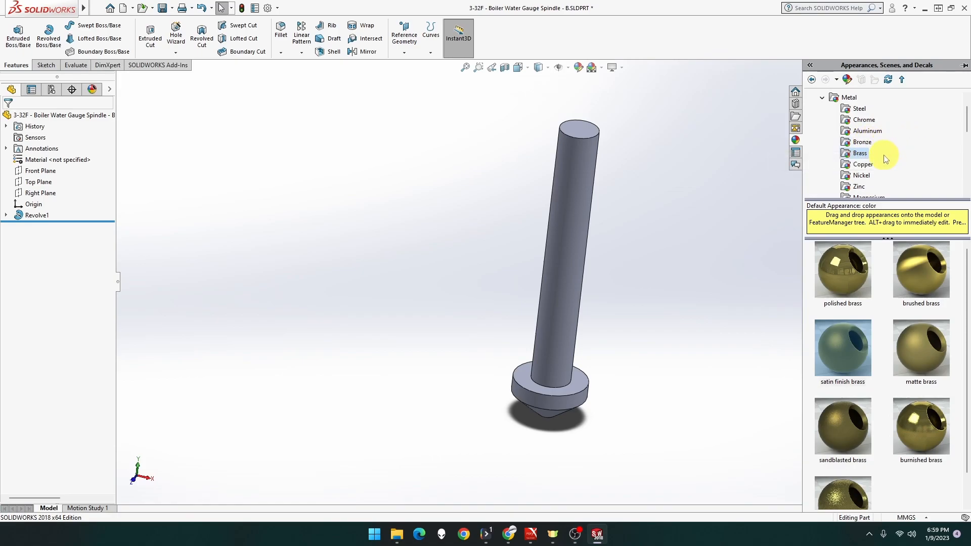
pyautogui.click(861, 142)
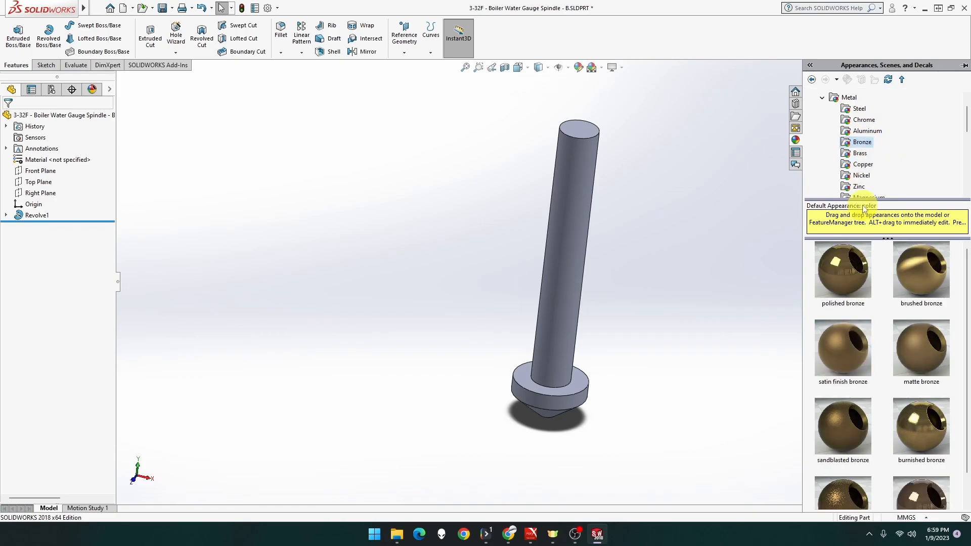
pyautogui.click(862, 175)
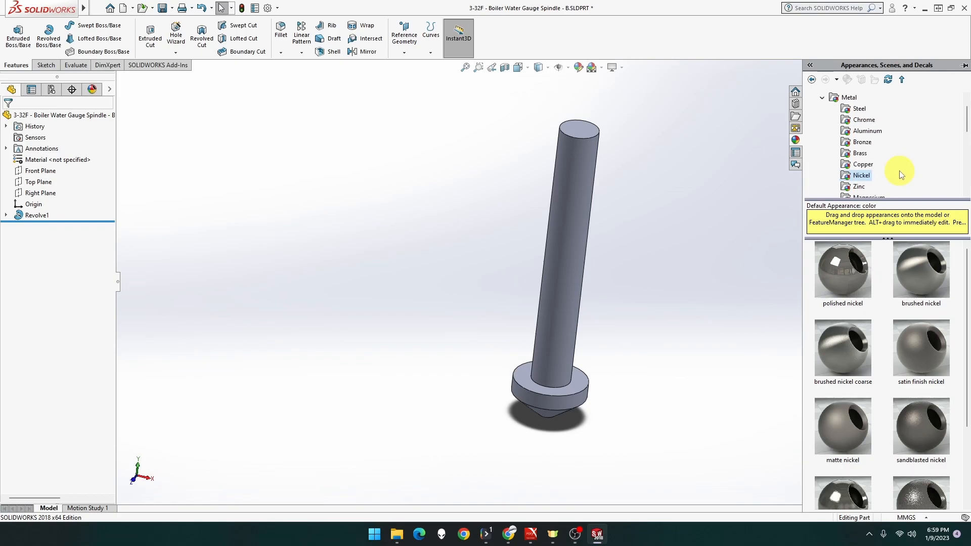
pyautogui.moveTo(852, 357)
pyautogui.mouseDown()
pyautogui.moveTo(711, 301)
pyautogui.moveTo(590, 230)
pyautogui.mouseUp()
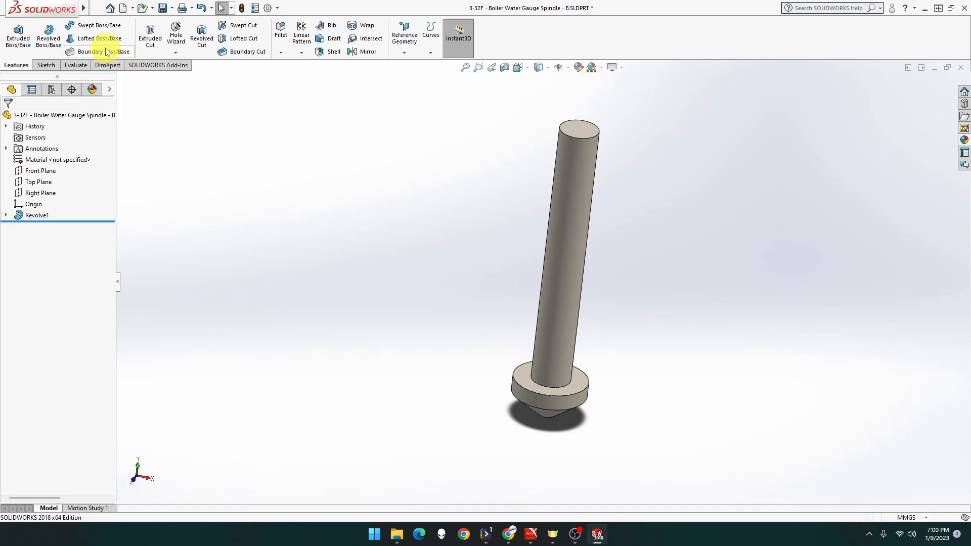
# Step: Start a Thread feature from the stem's circular edge at the collar up to the stem's flat end face
pyautogui.click(175, 52)
pyautogui.click(197, 90)
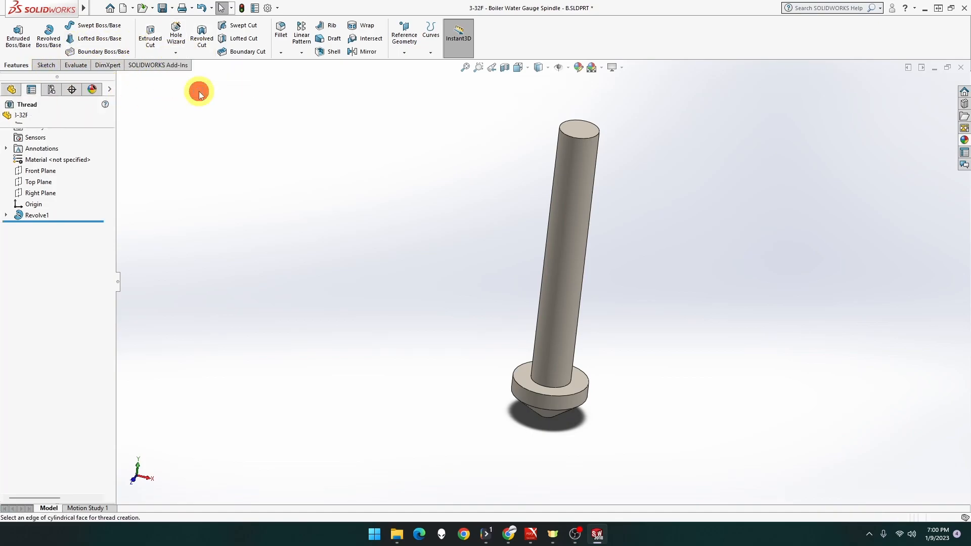
pyautogui.click(547, 387)
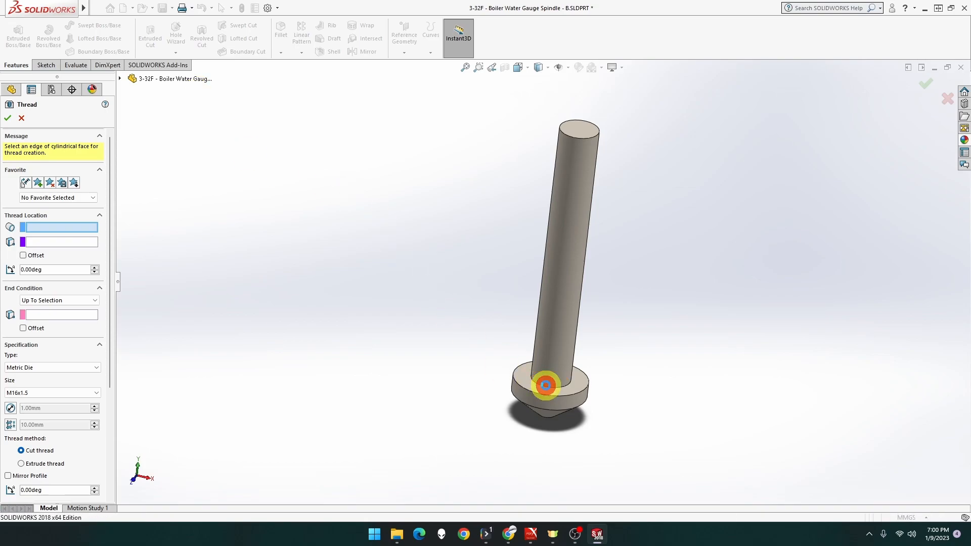
pyautogui.click(581, 130)
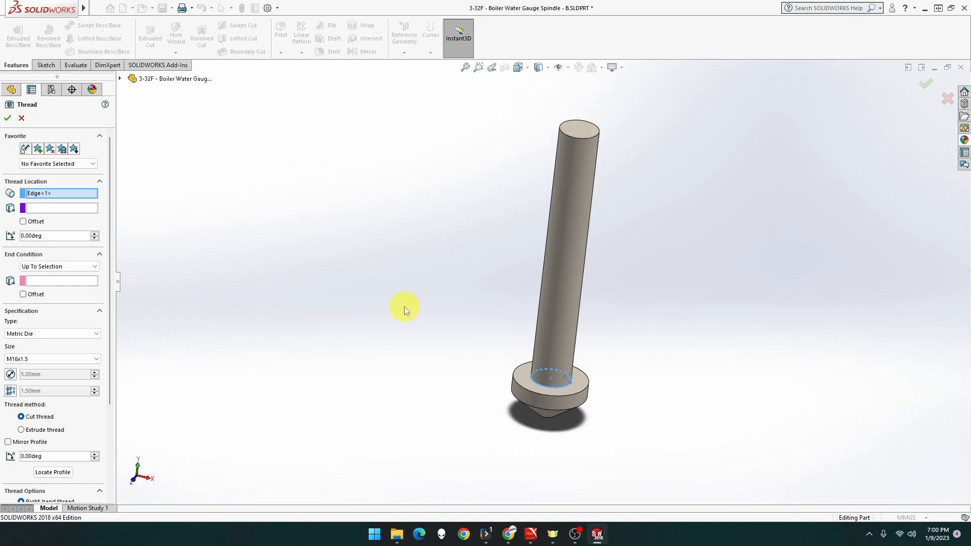
pyautogui.click(66, 280)
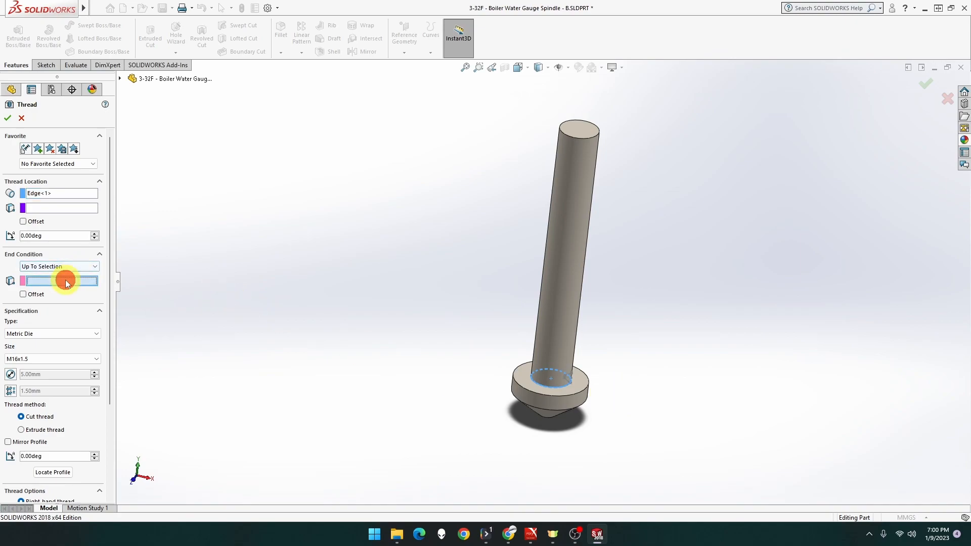
pyautogui.click(575, 130)
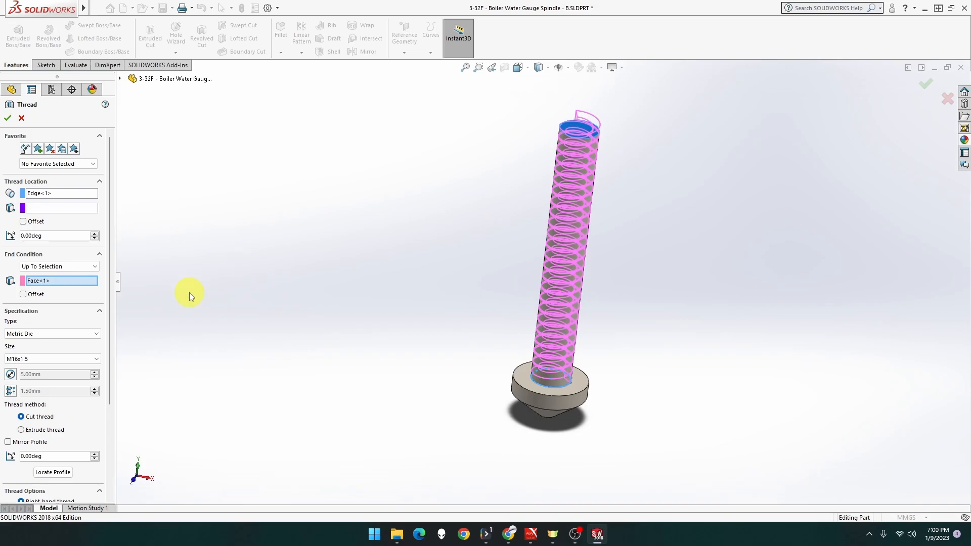
# Step: Set the thread size to M5x0.8, offset its start 9 mm from the collar edge, and create the cut thread
pyautogui.click(68, 359)
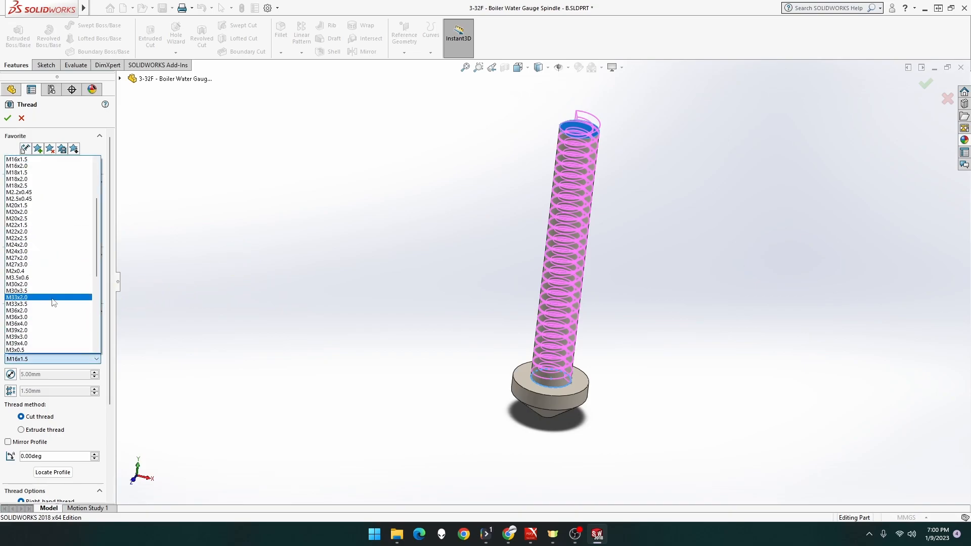
pyautogui.scroll(-6, 53, 301)
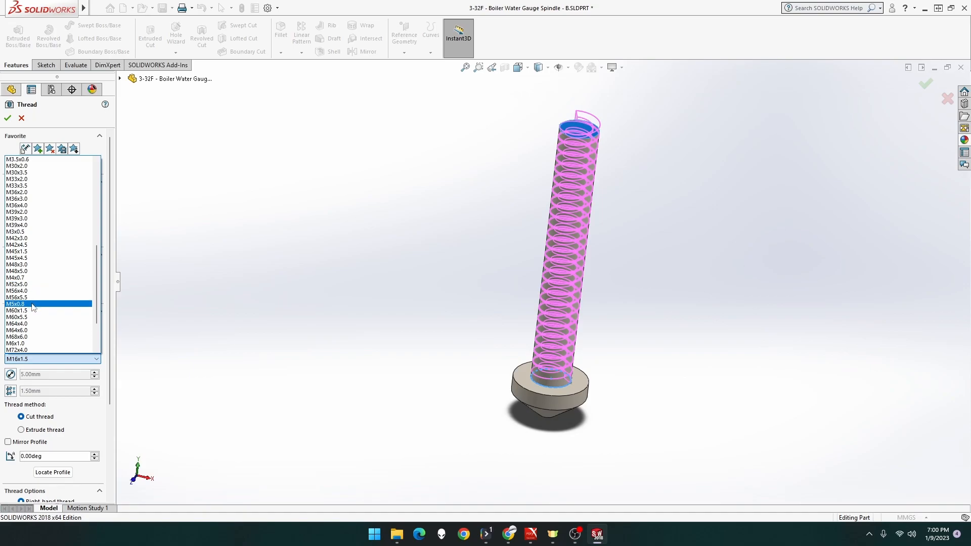
pyautogui.click(32, 304)
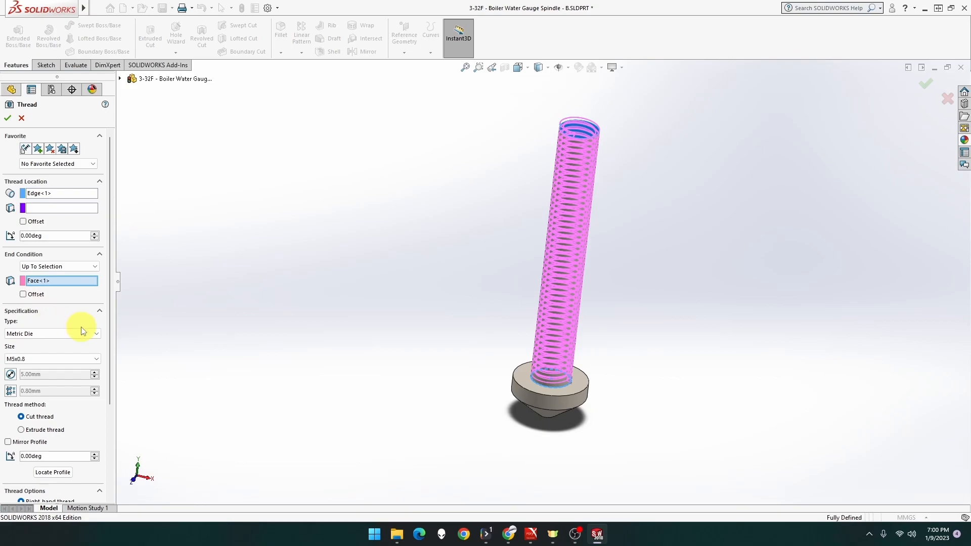
pyautogui.click(40, 222)
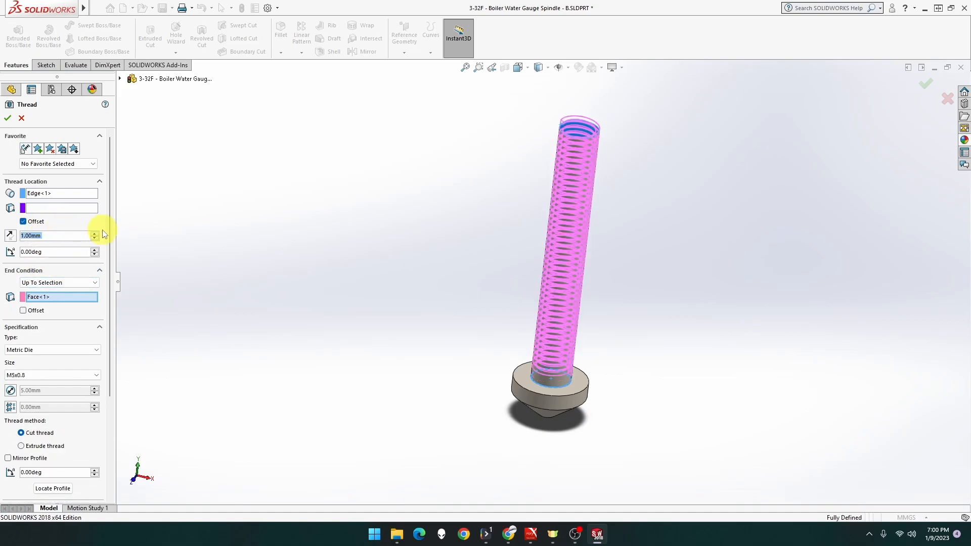
pyautogui.write('9')
pyautogui.press('Tab')
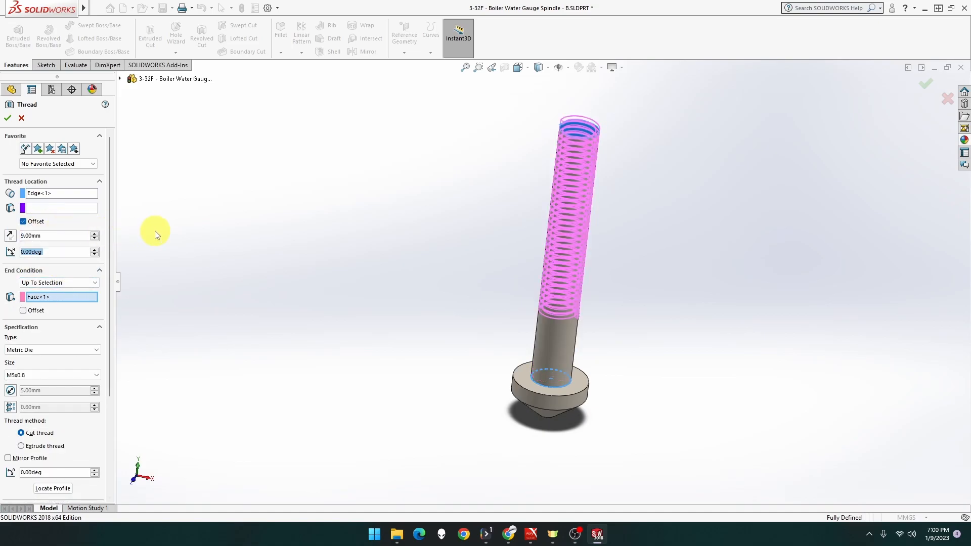
pyautogui.click(7, 118)
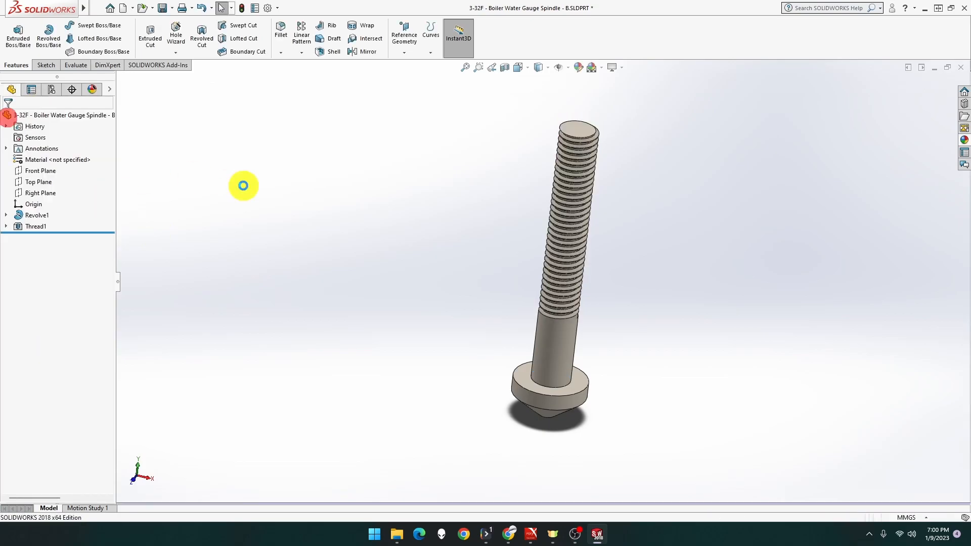
# Step: Inspect the threaded spindle from its conical tip side and save the part
pyautogui.moveTo(400, 212); pyautogui.dragTo(481, 293, button='middle')
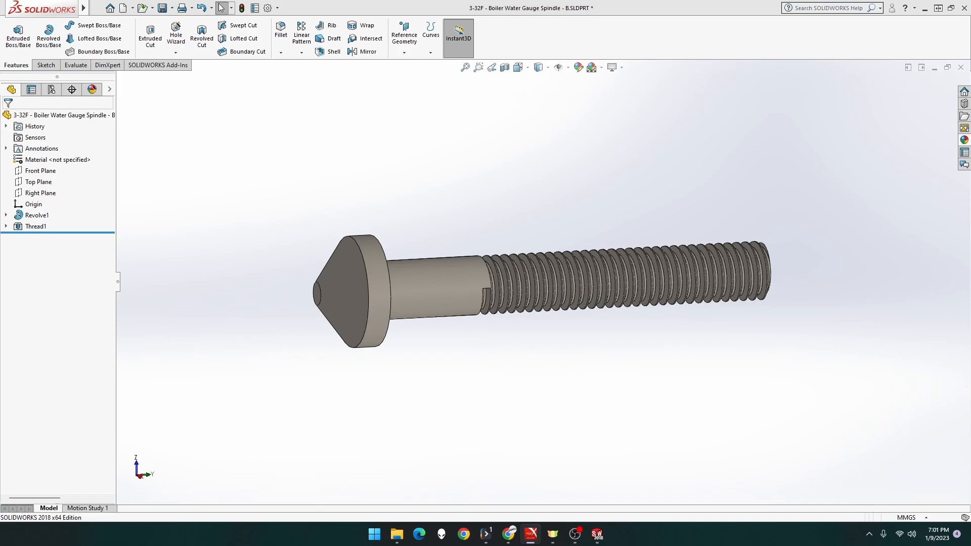
pyautogui.hotkey('ctrl', 's')
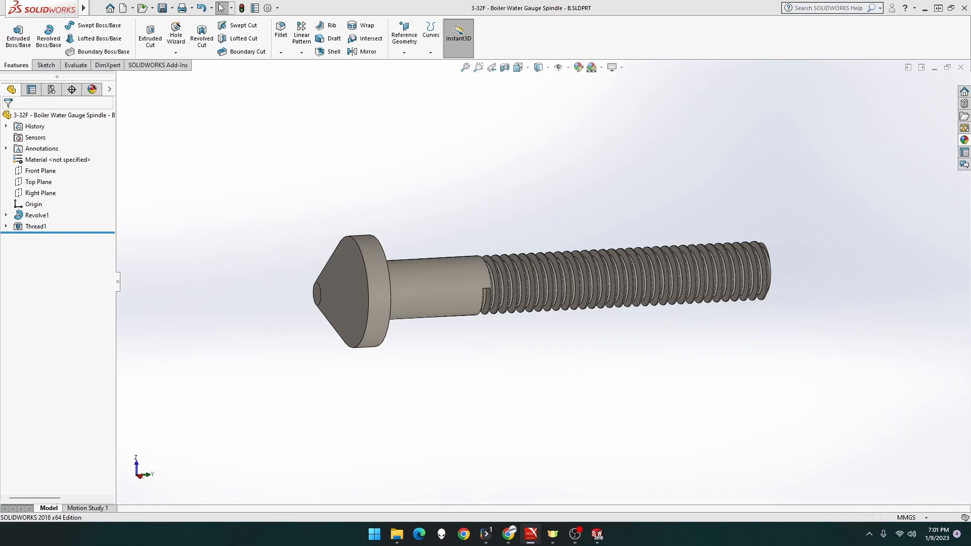